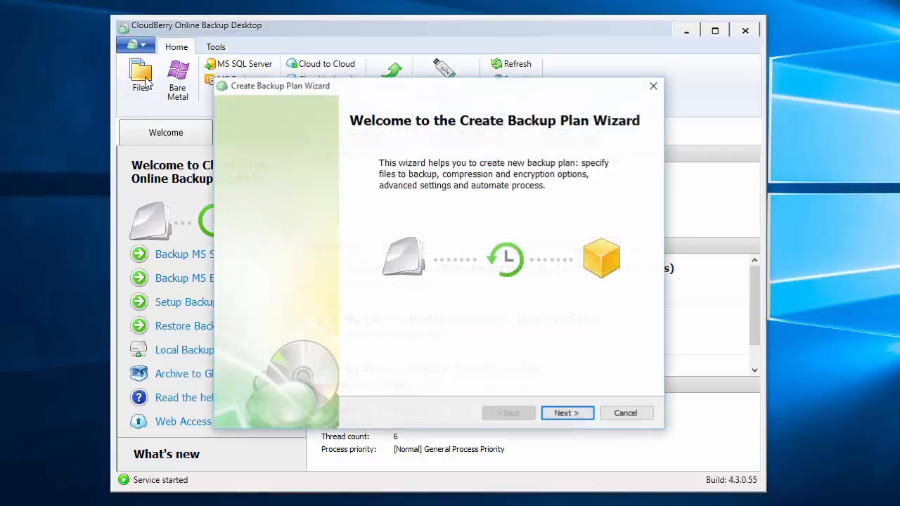
Step: Add a new File System storage account for the backup plan and name it VIP Backup
left_click(562, 413)
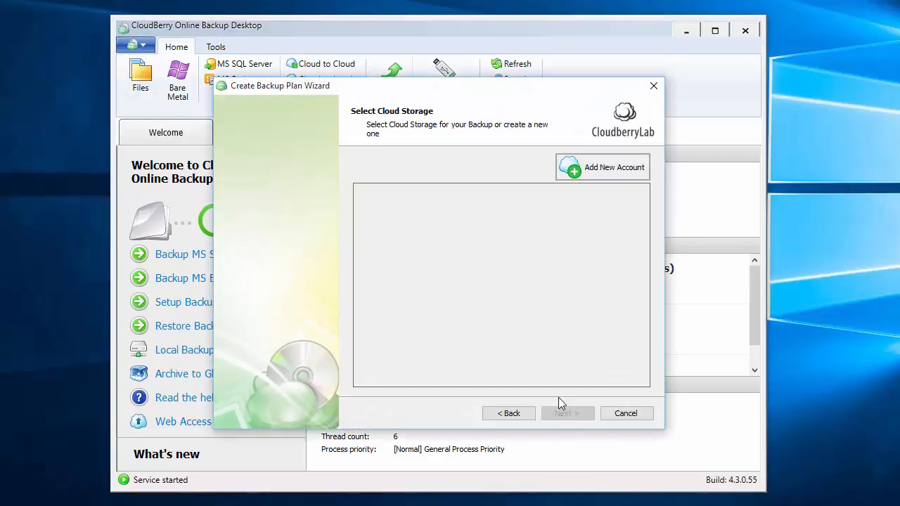
left_click(597, 169)
left_click(689, 120)
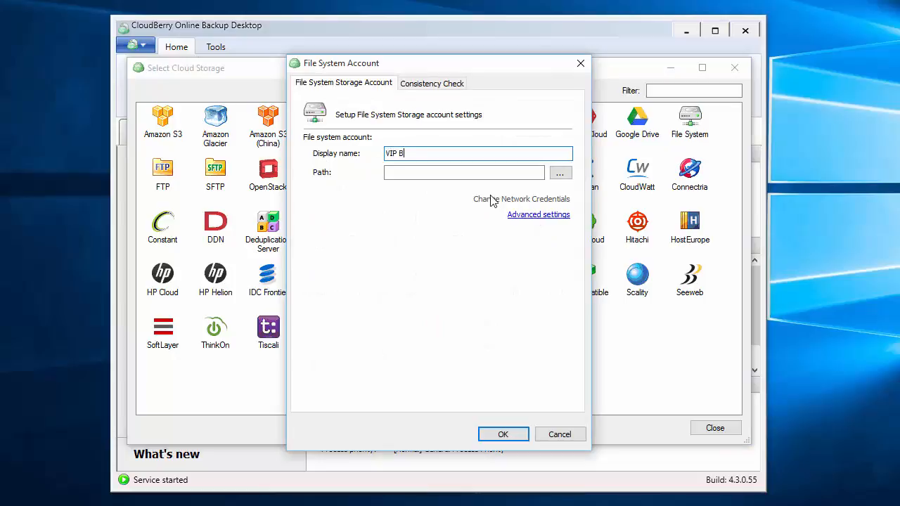
type("VIP Backup")
Step: Set the storage account's path to the VIP Backup folder on the FURION (J:) drive
left_click(557, 174)
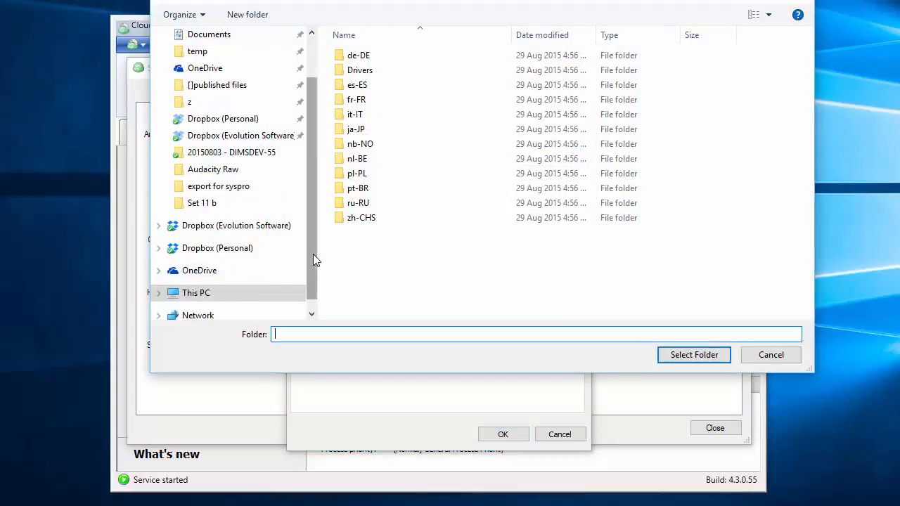
left_click_drag(313, 251, 313, 279)
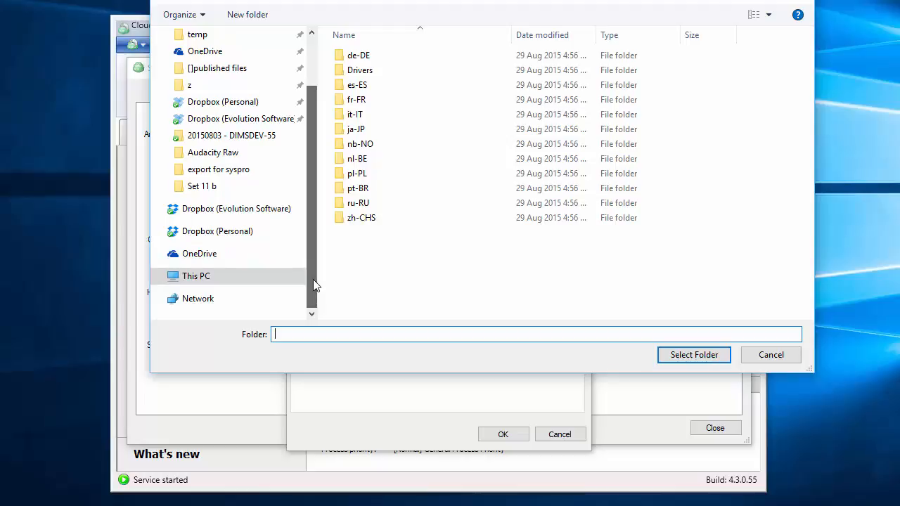
left_click(202, 276)
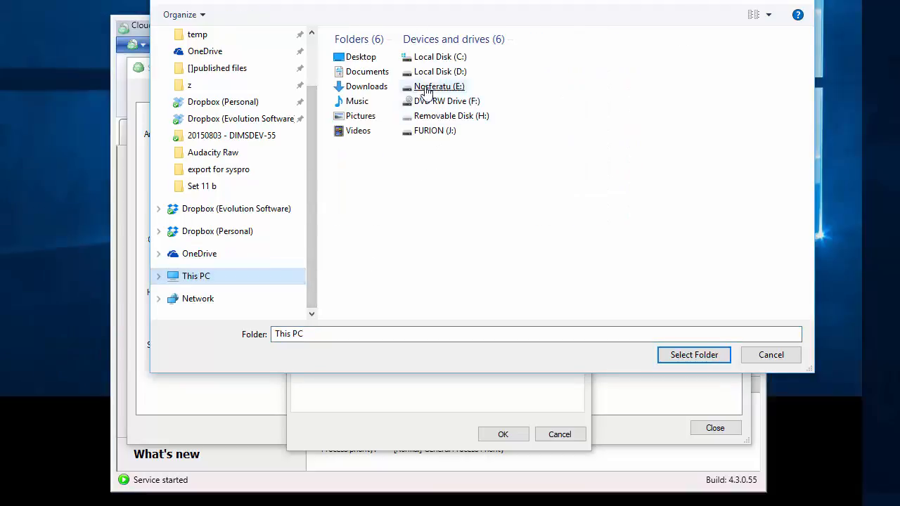
double_click(419, 131)
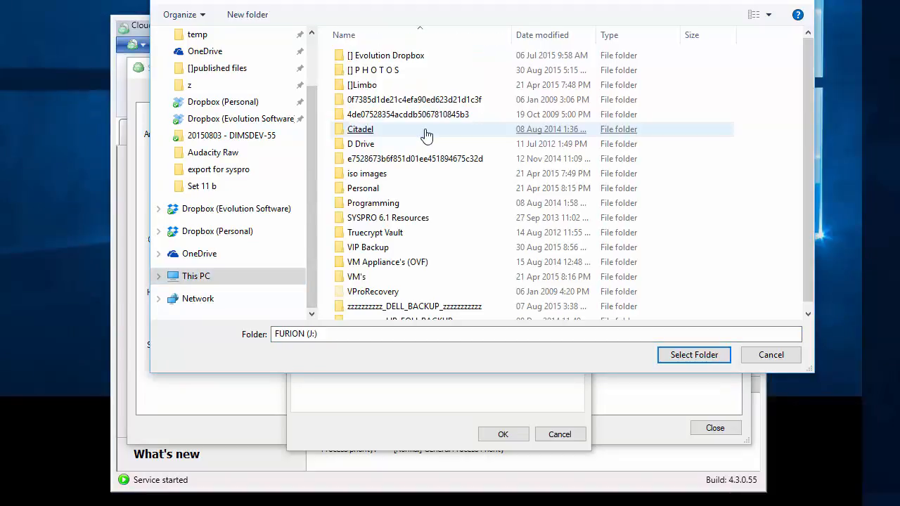
left_click(422, 130)
double_click(367, 250)
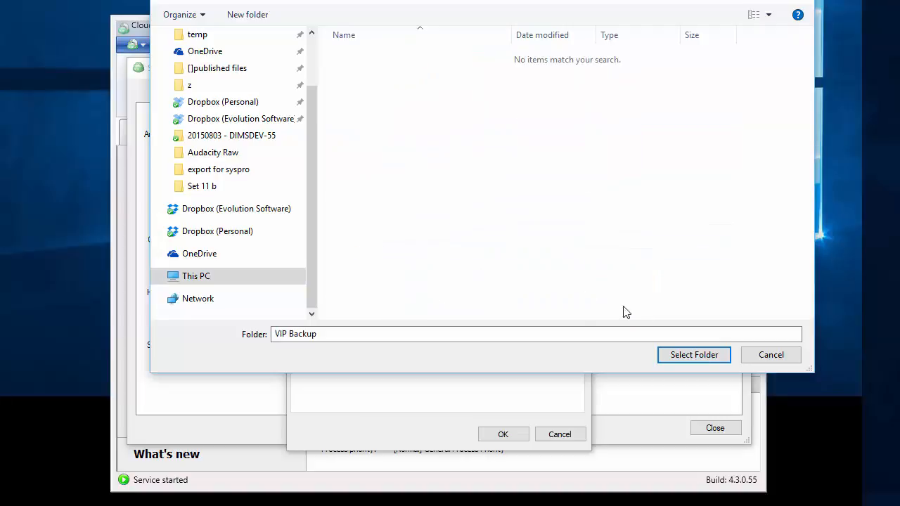
left_click(693, 355)
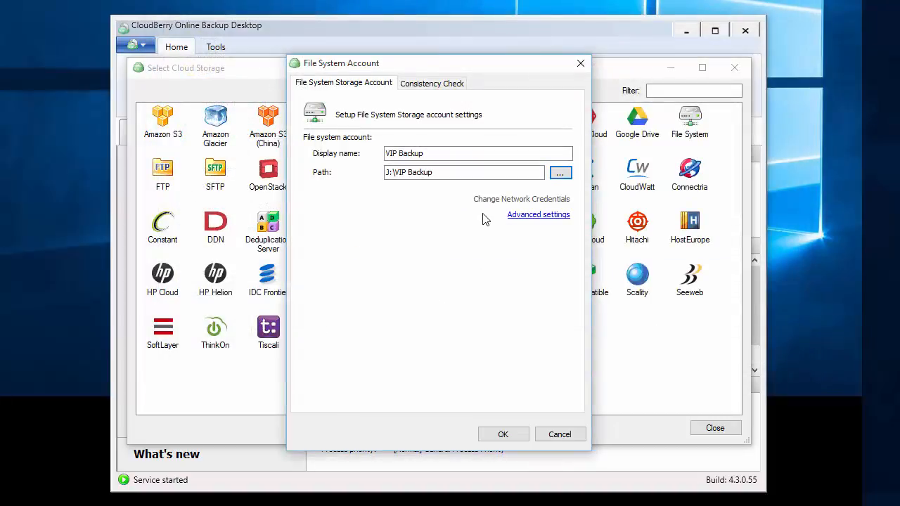
Step: Review the account's backup prefix and consistency check options without changing them, and save the storage account
left_click(534, 215)
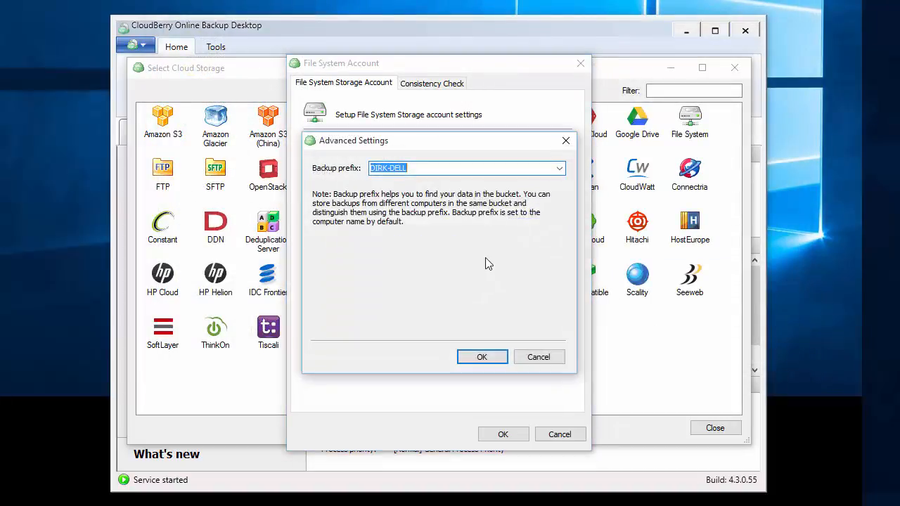
left_click(539, 357)
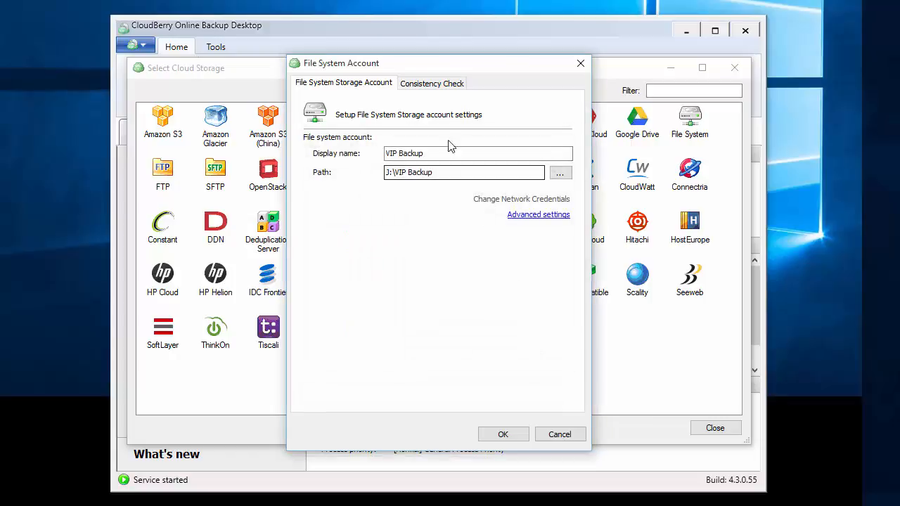
left_click(434, 84)
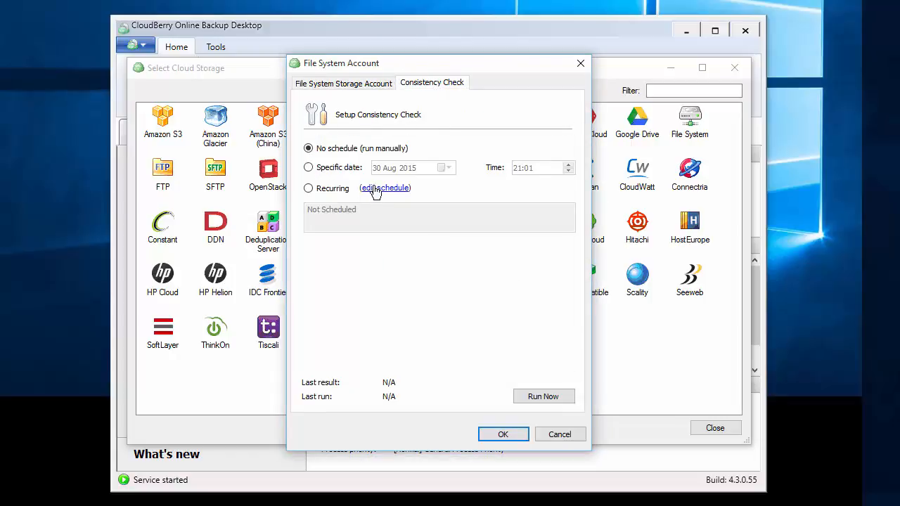
left_click(364, 86)
left_click(503, 432)
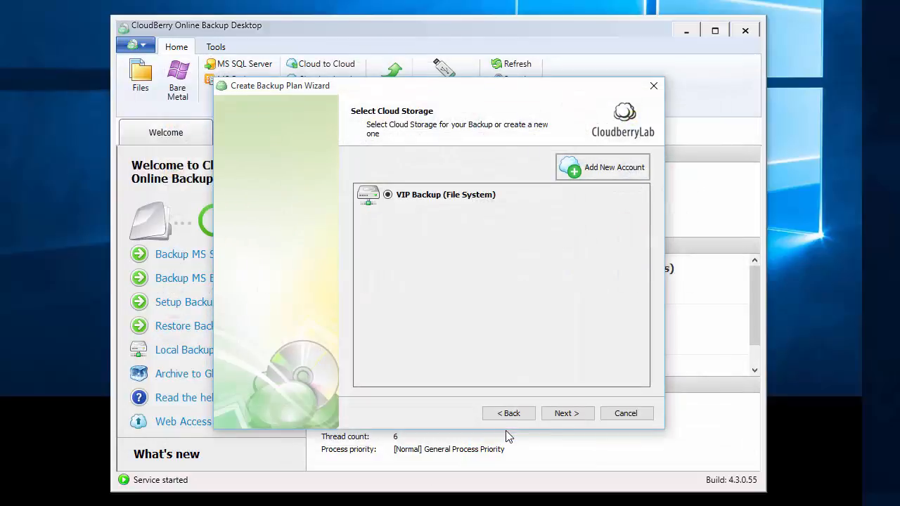
Step: With VIP Backup as storage, name the plan VIP and disable saving the plan configuration to the backup storage
left_click(564, 415)
left_click_drag(551, 160, 410, 162)
type("VIP")
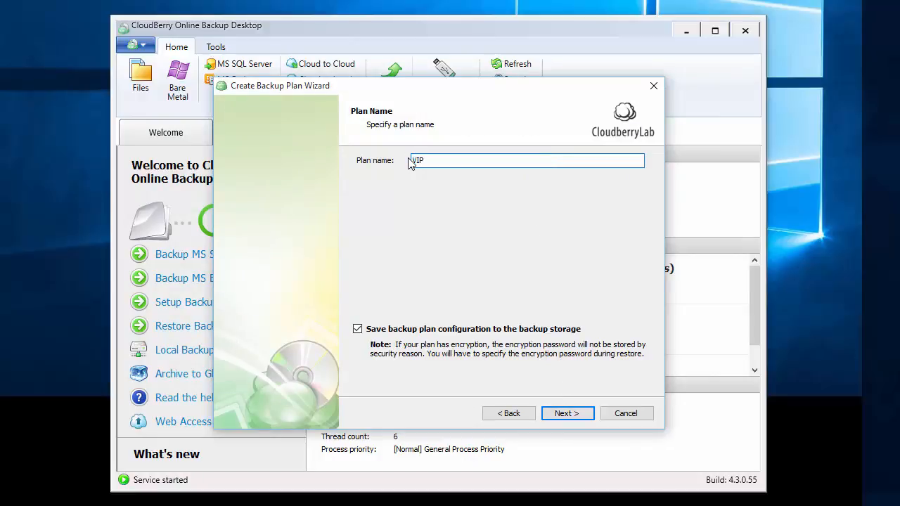
left_click(357, 330)
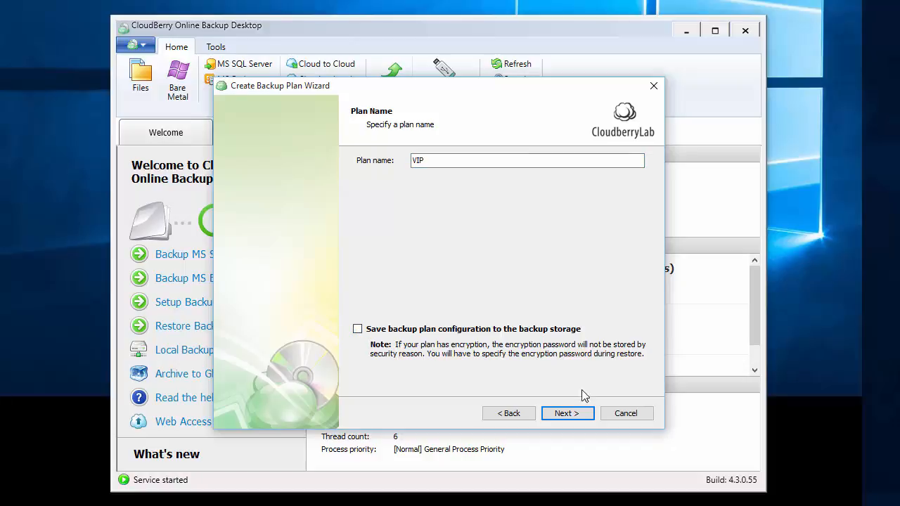
left_click(570, 415)
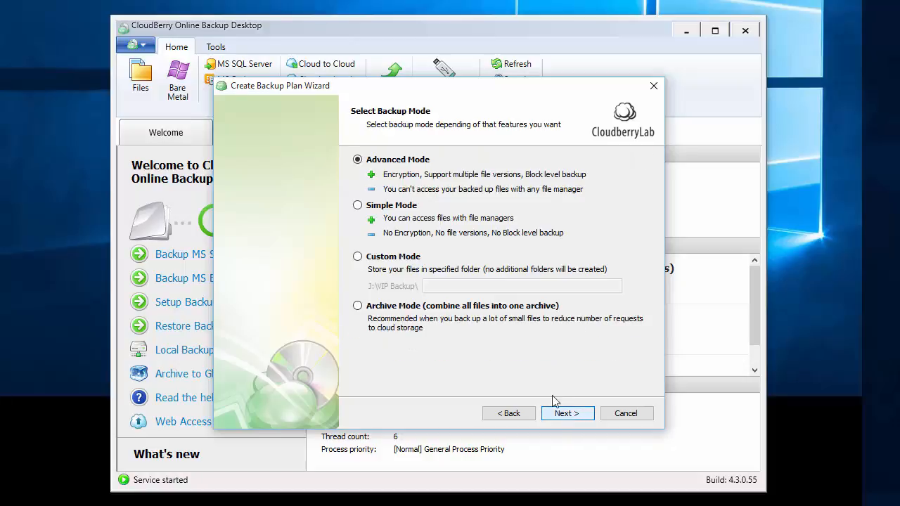
Step: Choose Simple Mode for the backup and leave Volume Shadow Copy Service forcing off
left_click(358, 205)
left_click(573, 416)
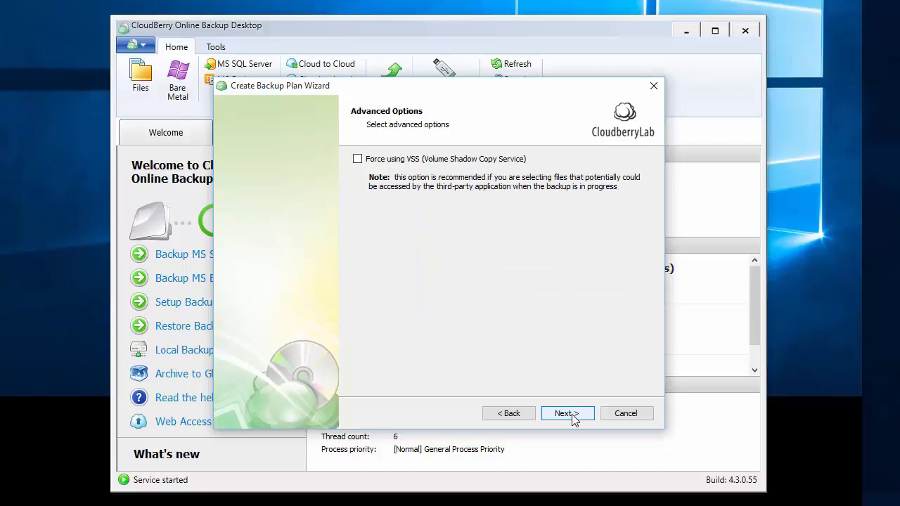
left_click(572, 415)
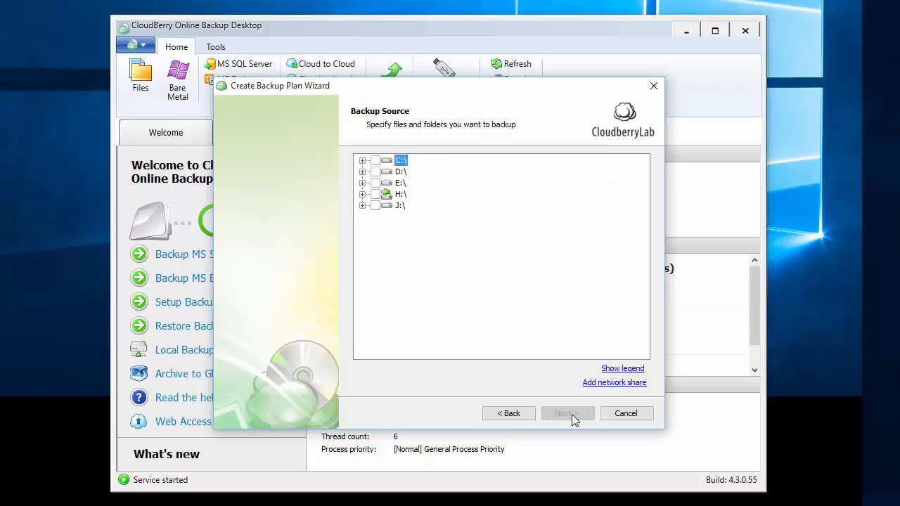
Step: Select C:\VIP Folder as the backup source
left_click(362, 161)
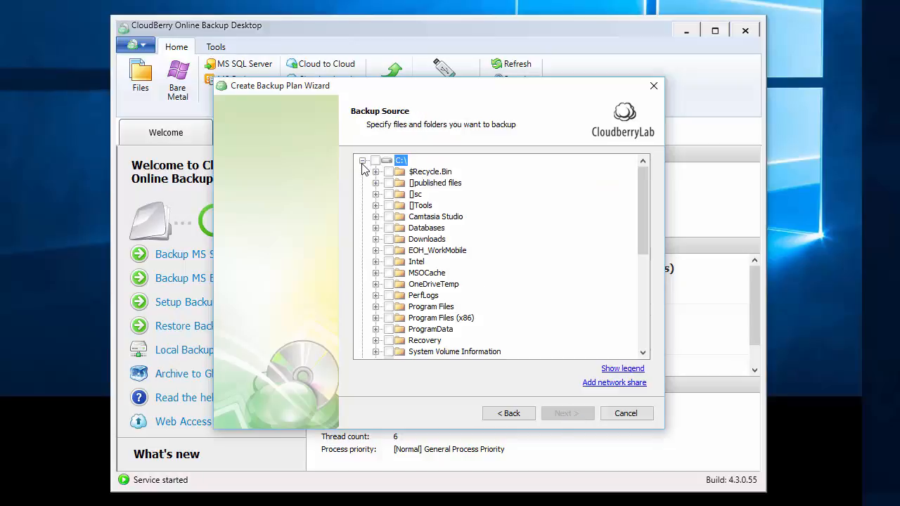
scroll(396, 250, "down", 2)
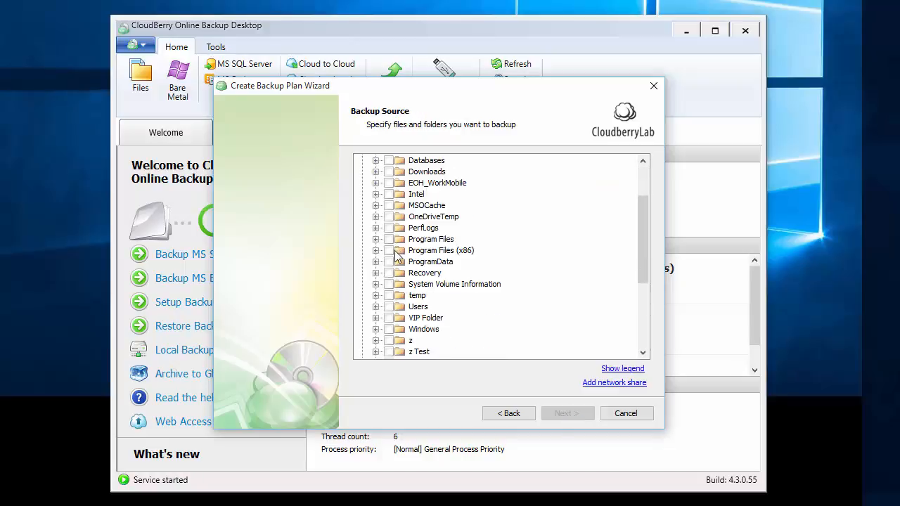
left_click(388, 318)
left_click(567, 413)
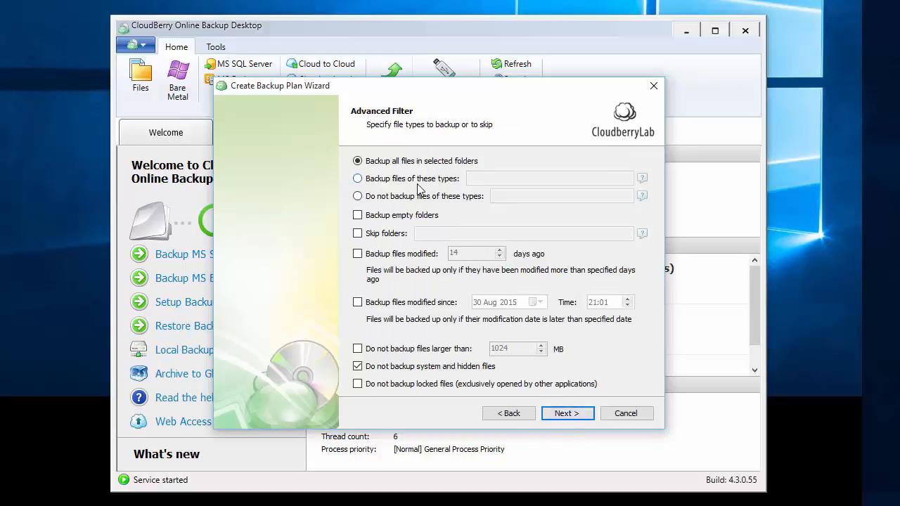
Step: Keep the default file filter and retention policy, and set the plan's schedule to Real-time Backup
left_click(568, 416)
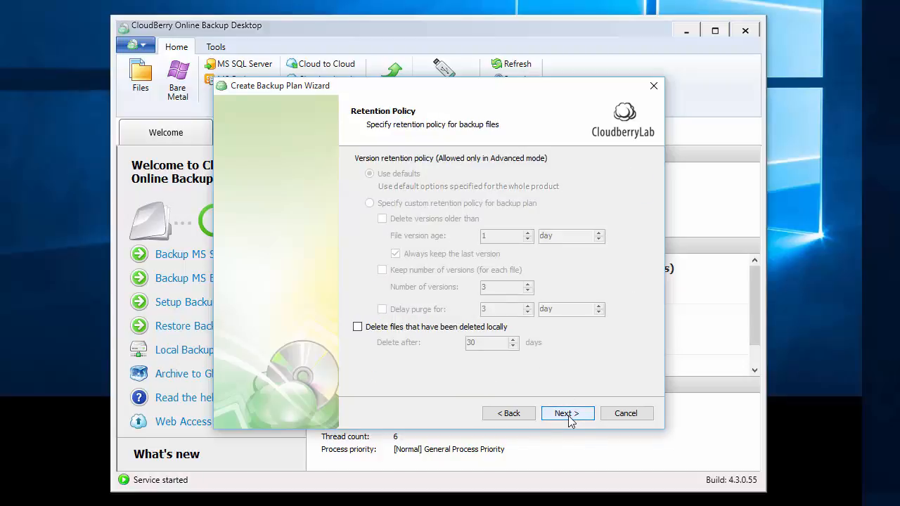
left_click(569, 416)
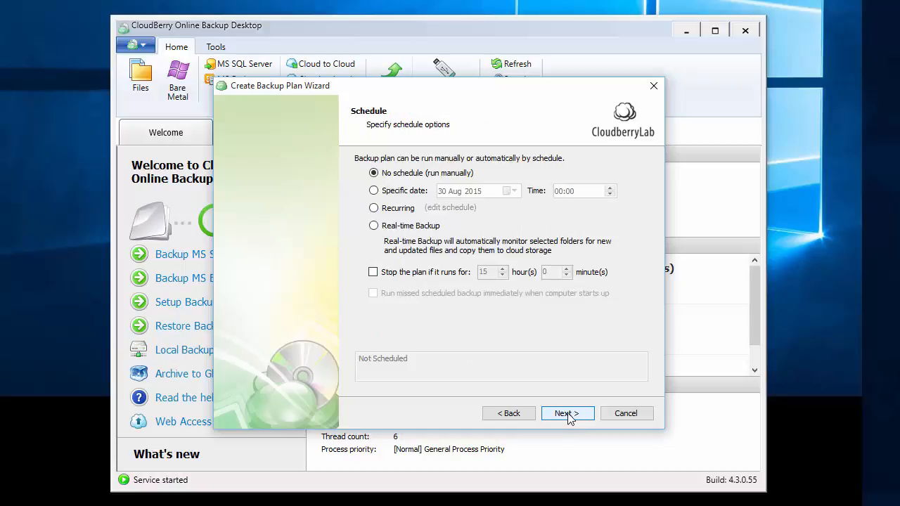
left_click(375, 226)
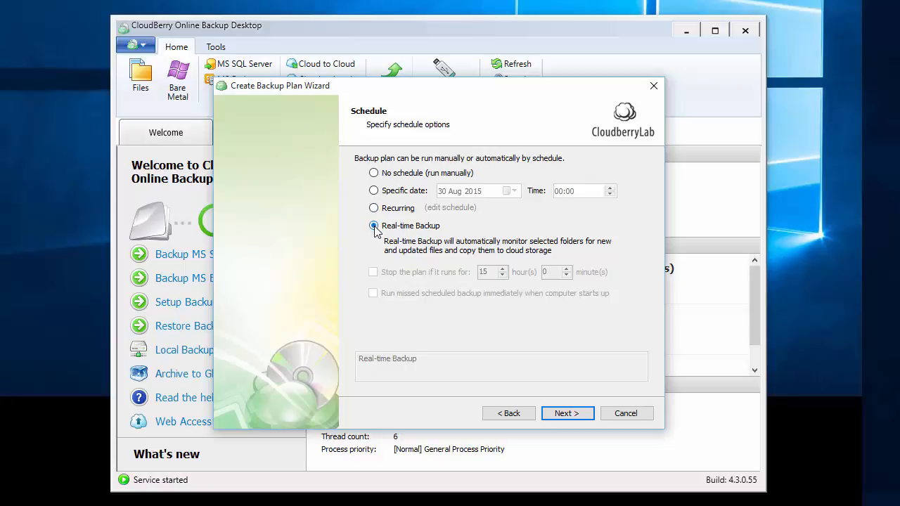
left_click(568, 414)
left_click(568, 415)
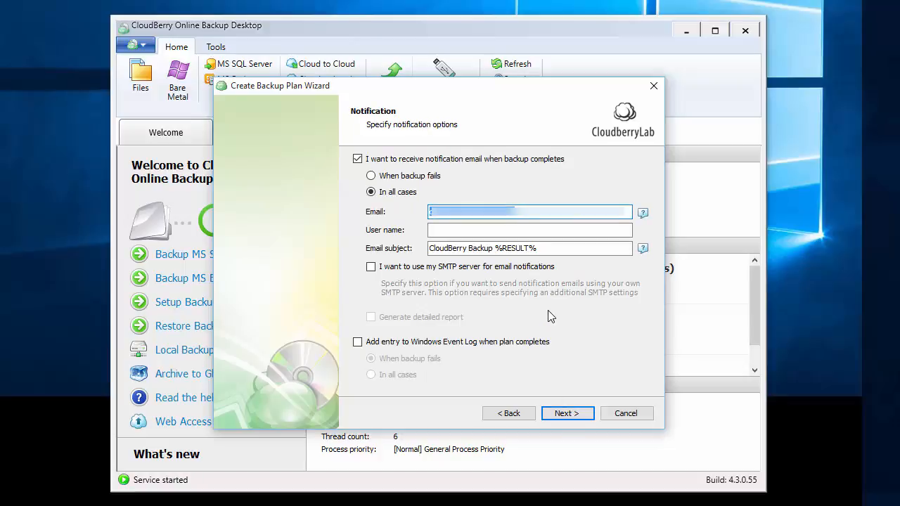
Step: Create the VIP backup plan with immediate running enabled, and expand its details in the plan list
left_click(570, 413)
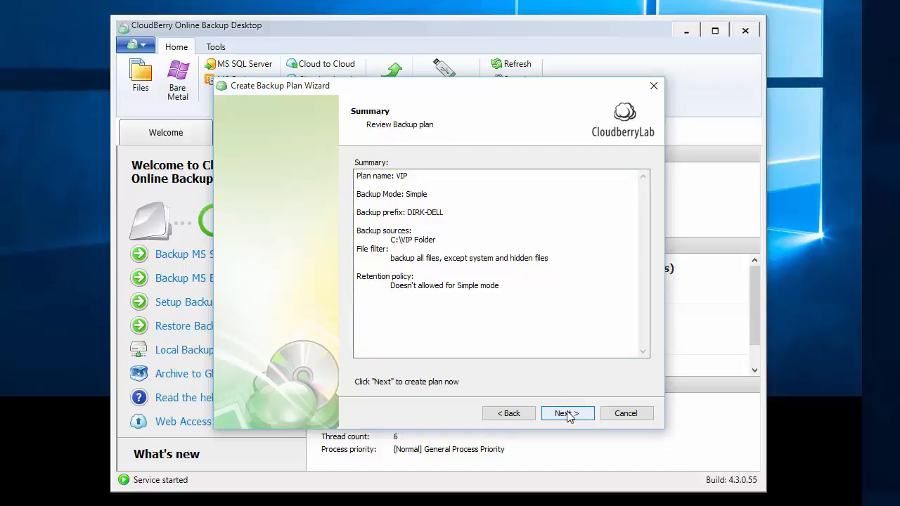
left_click(568, 414)
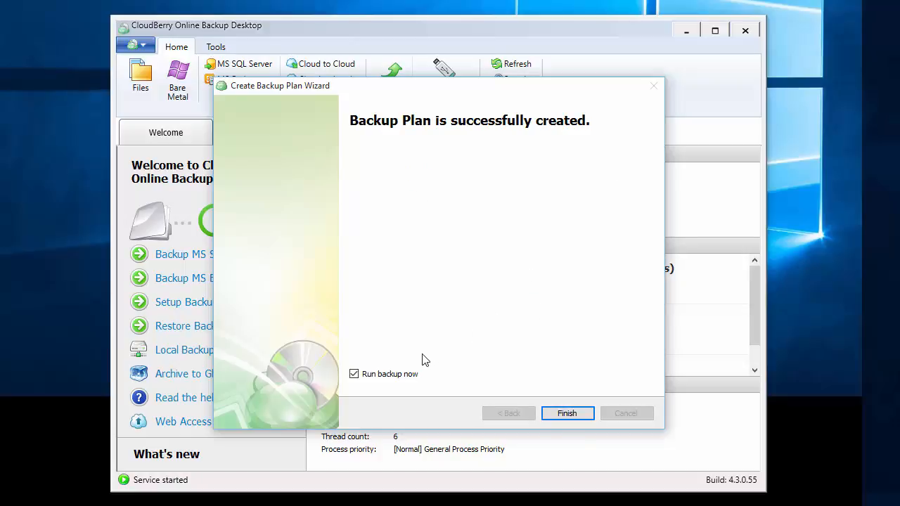
left_click(569, 415)
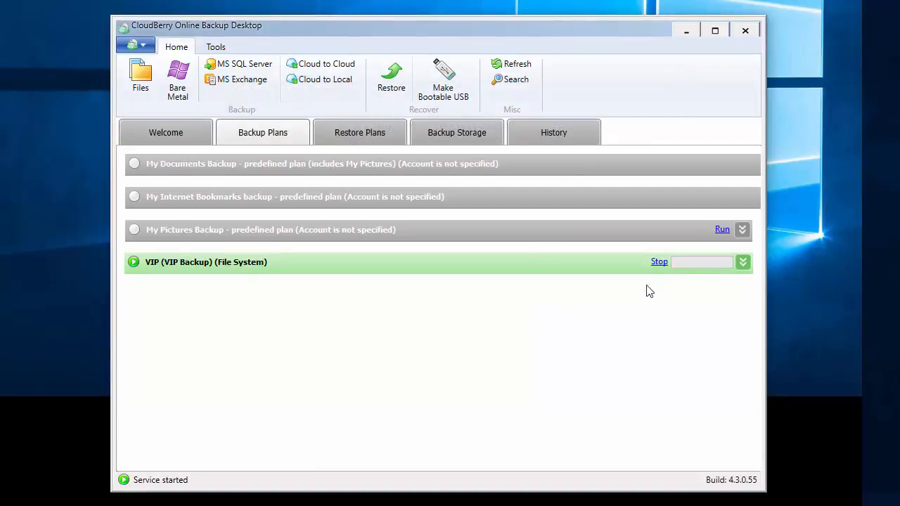
left_click(743, 262)
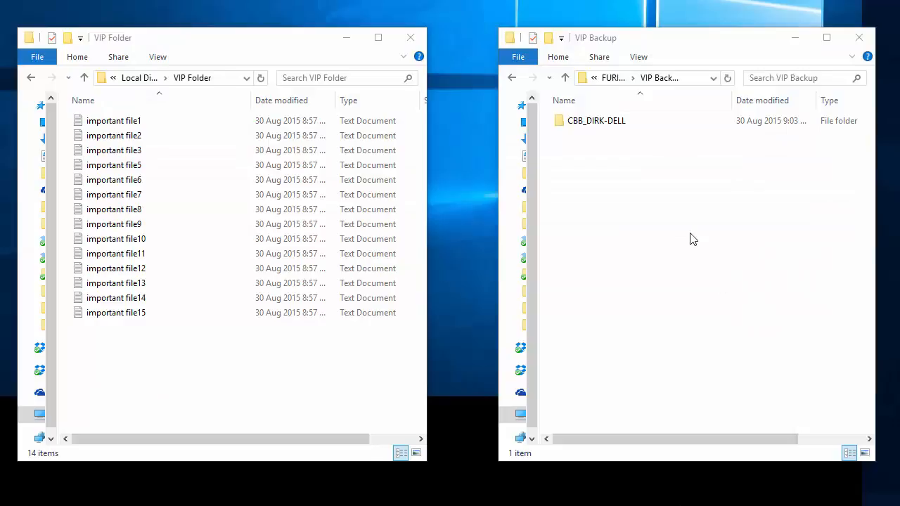
Step: In File Explorer, browse from the VIP Backup folder down to the backed-up VIP Folder under C$ to examine its files
double_click(589, 128)
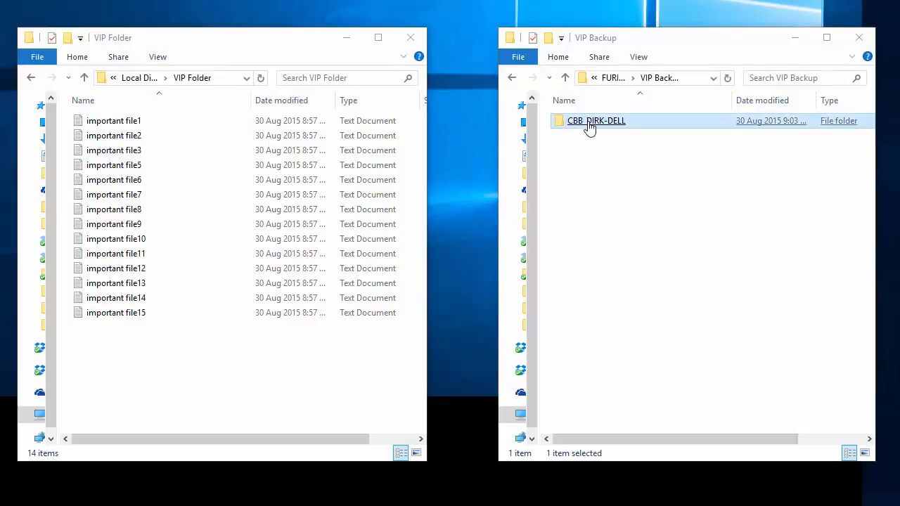
double_click(569, 127)
double_click(581, 128)
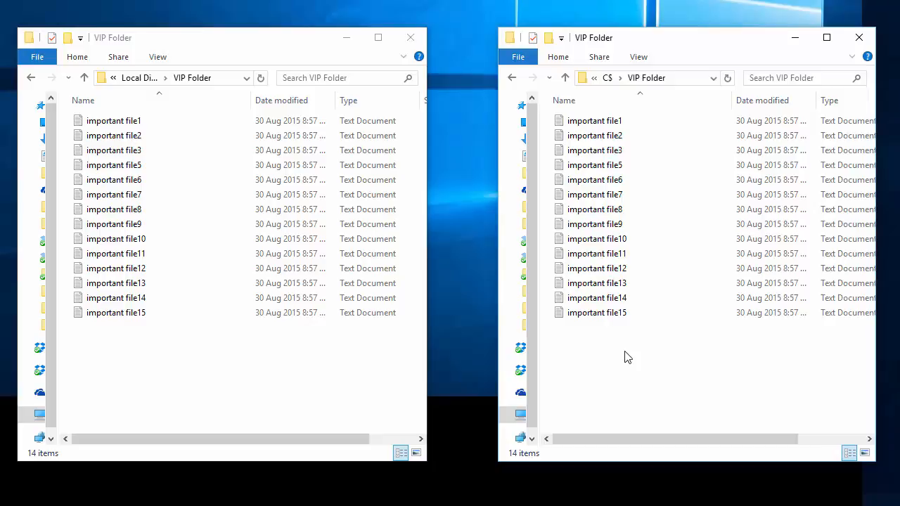
Step: Delete all the important files from the original VIP Folder on the local disk
left_click_drag(105, 337, 161, 130)
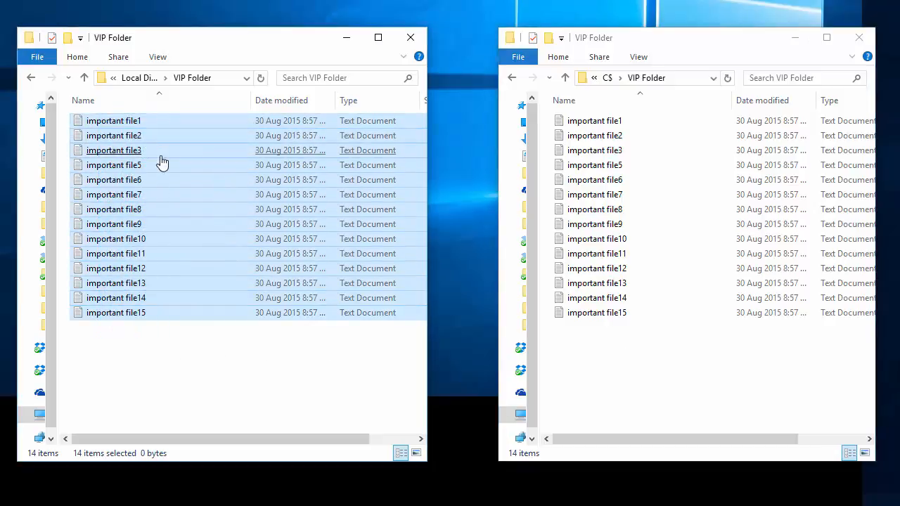
key("Delete")
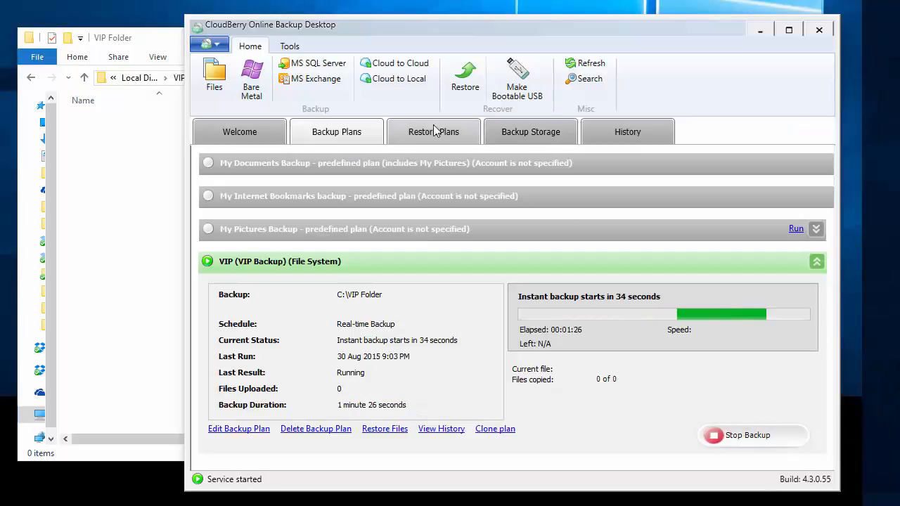
Step: Start restoring files from the VIP backup plan as a one-time restore of the latest version
left_click(423, 137)
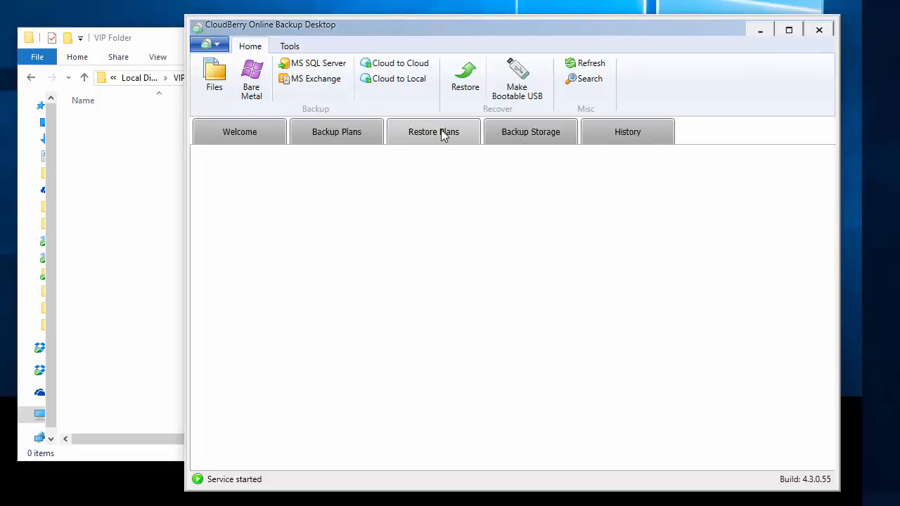
left_click(424, 138)
left_click(324, 136)
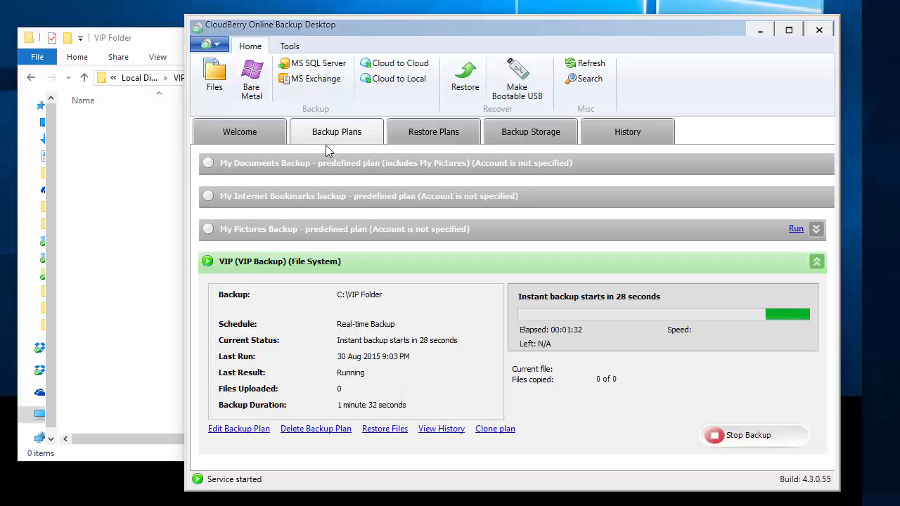
left_click(384, 430)
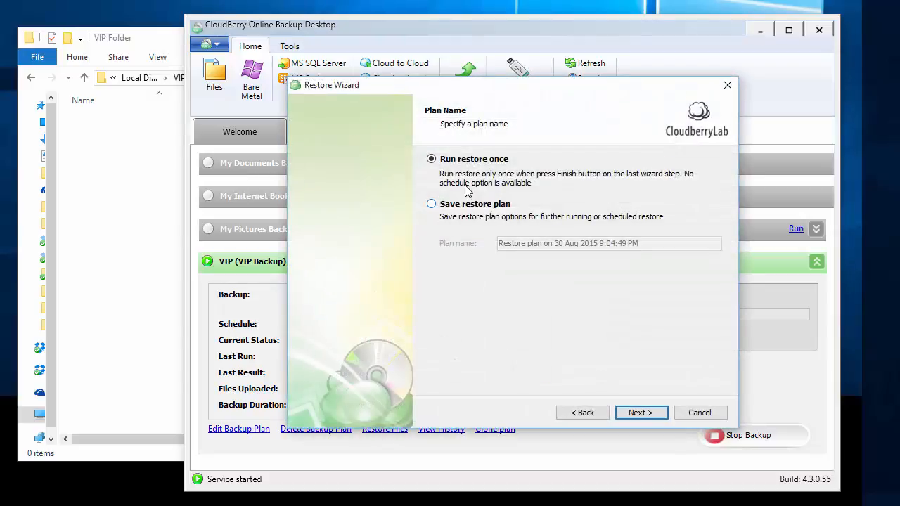
left_click(641, 413)
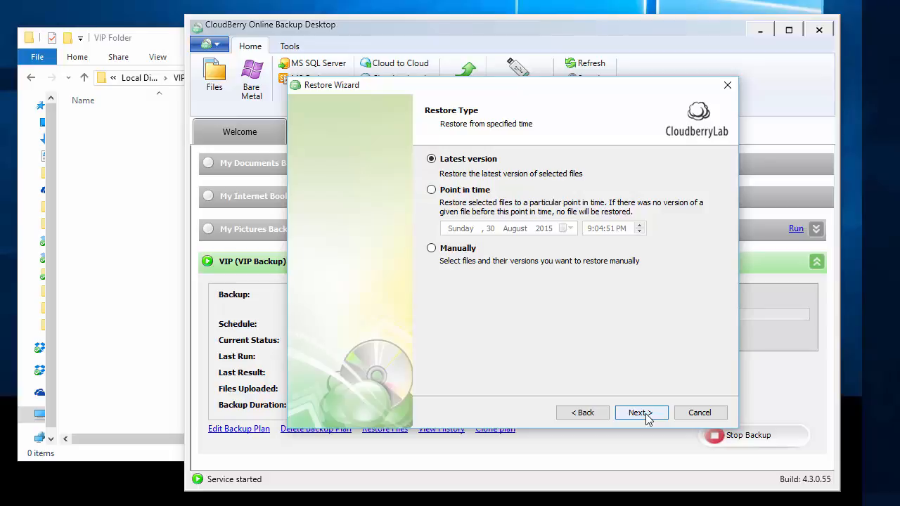
left_click(642, 413)
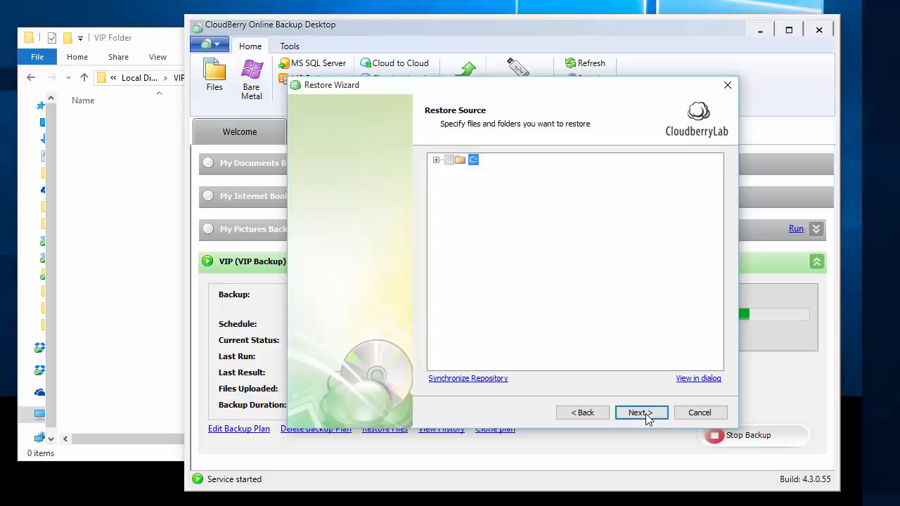
Step: Use all important files in C:\VIP Folder as the restore source and restore them to the original location
left_click(436, 160)
left_click(449, 170)
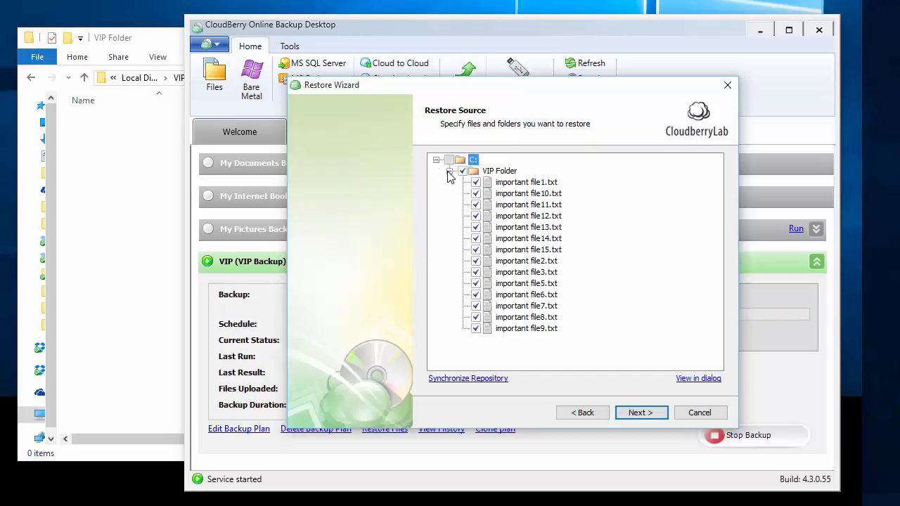
left_click(650, 416)
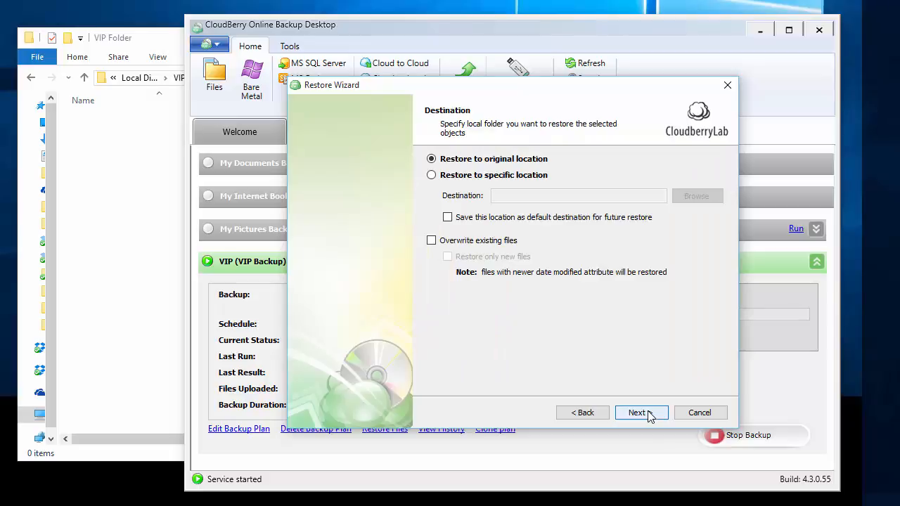
left_click(649, 416)
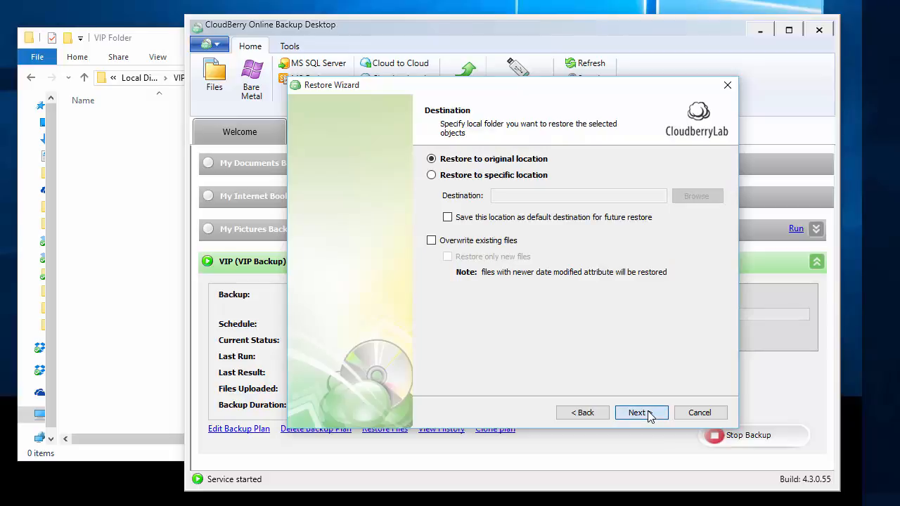
left_click(649, 416)
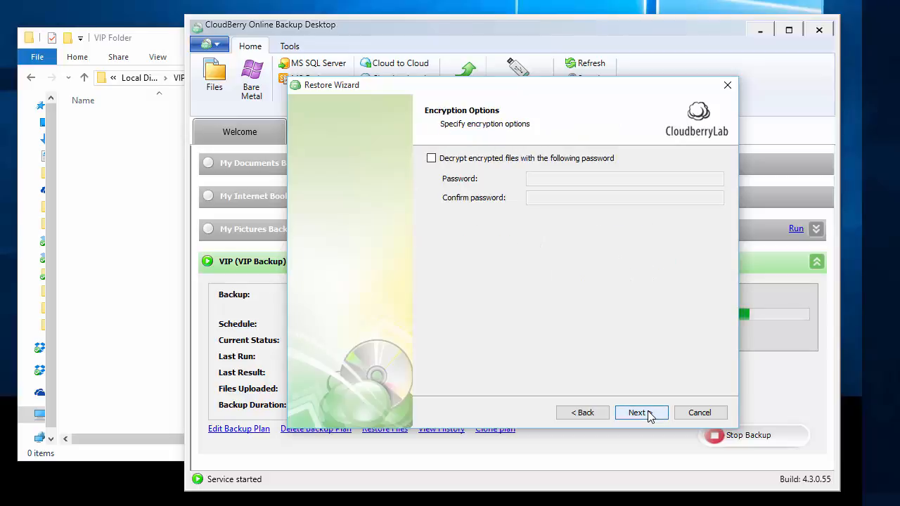
Step: Create the restore plan without decryption and with email notification in all cases, and expand its details in the plan list
left_click(649, 416)
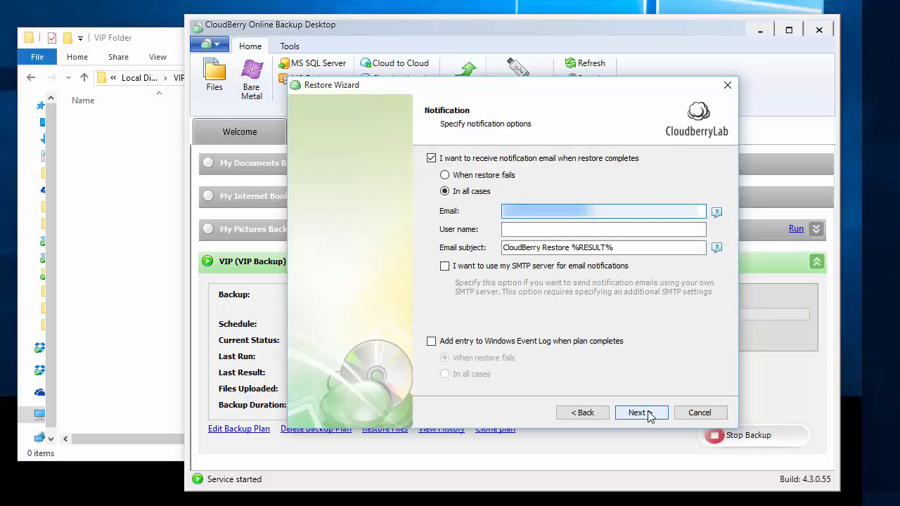
left_click(649, 416)
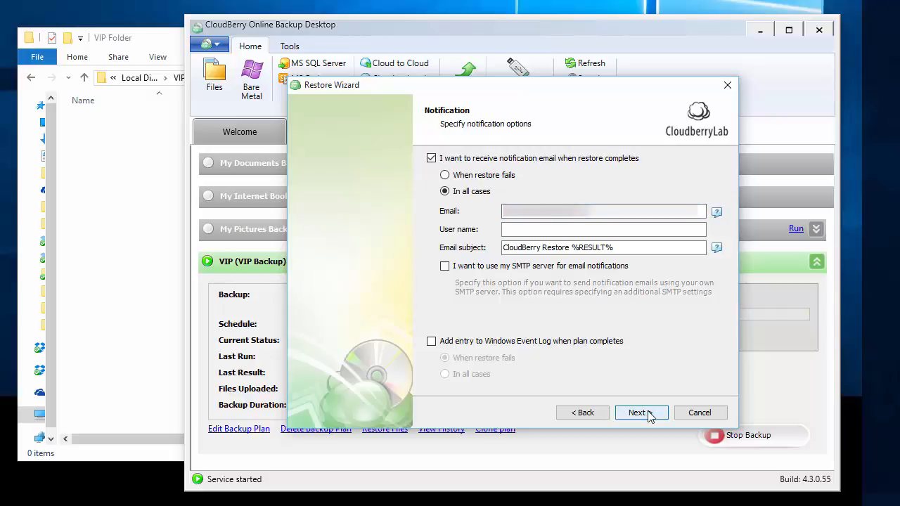
left_click(641, 412)
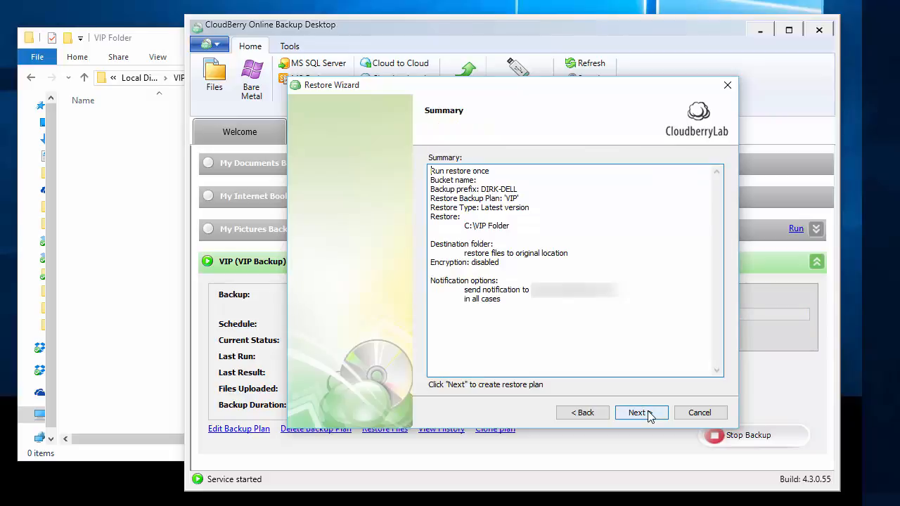
left_click(641, 413)
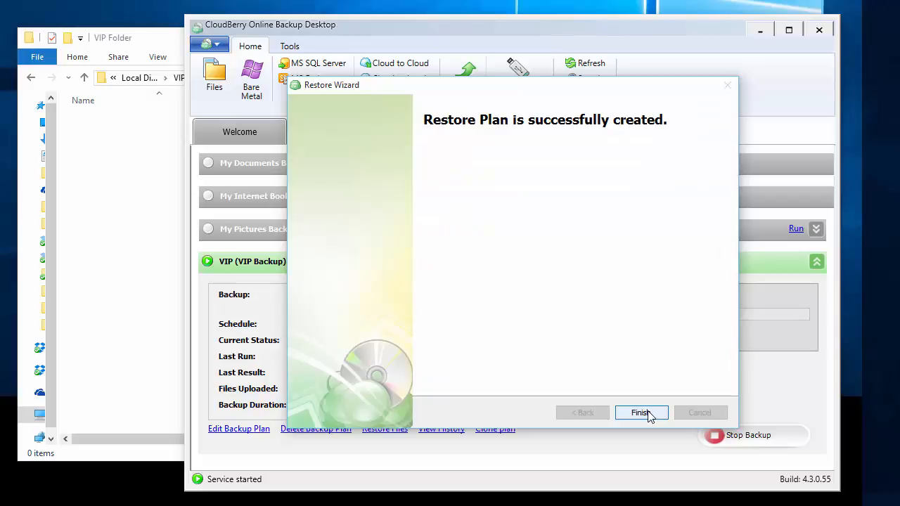
left_click(641, 412)
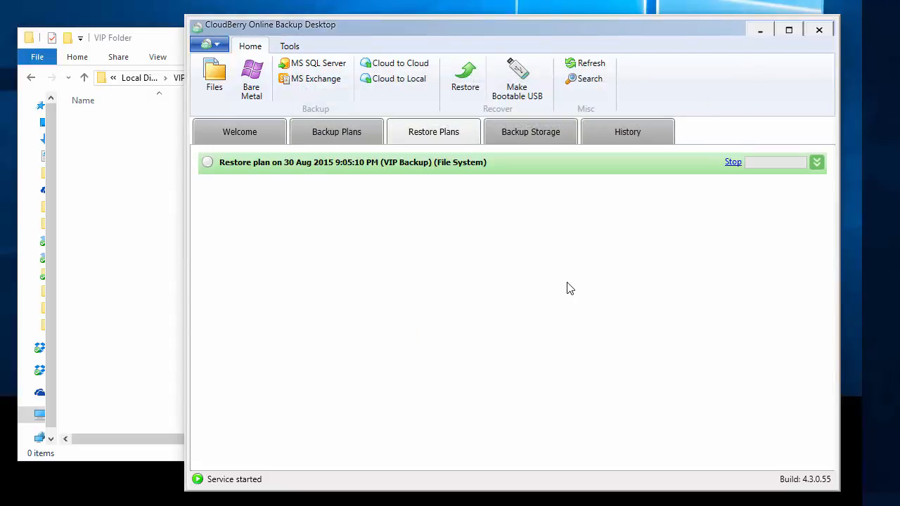
left_click(817, 162)
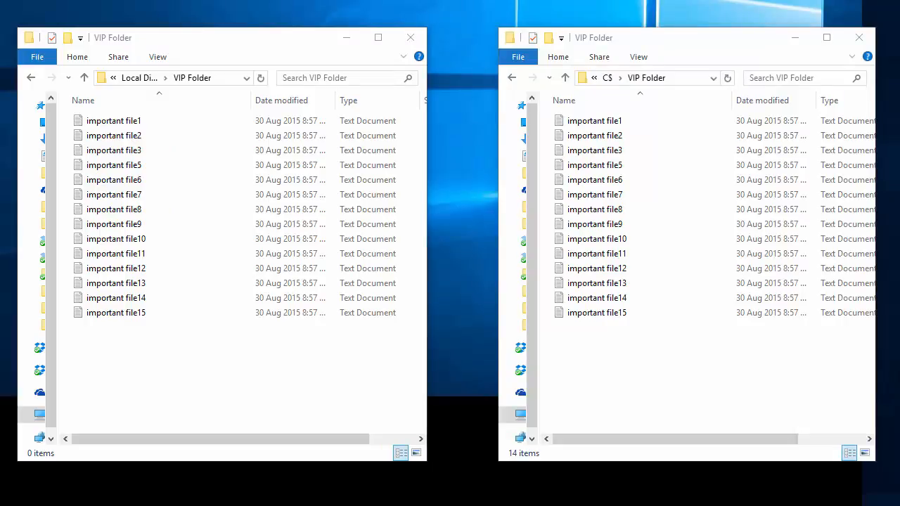
Step: In File Explorer, create a text document named "new file" in the original VIP Folder on the local disk
right_click(111, 359)
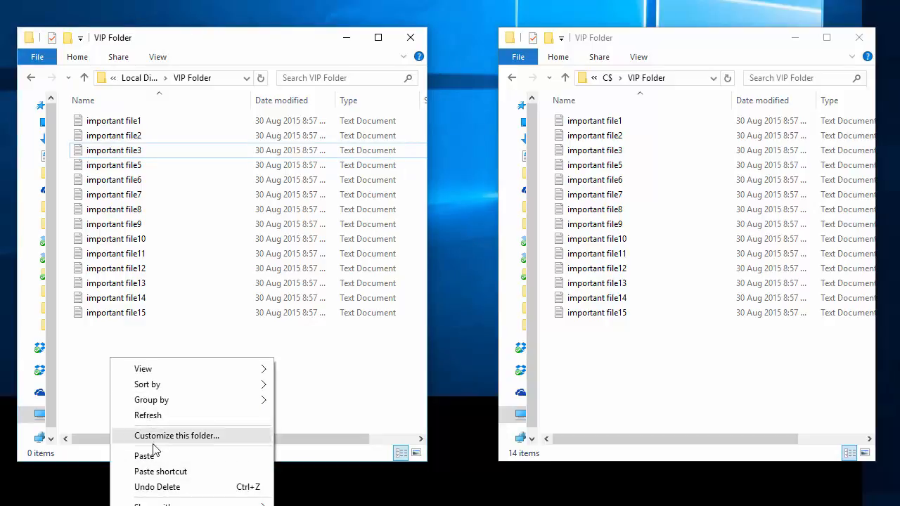
mouse_move(154, 503)
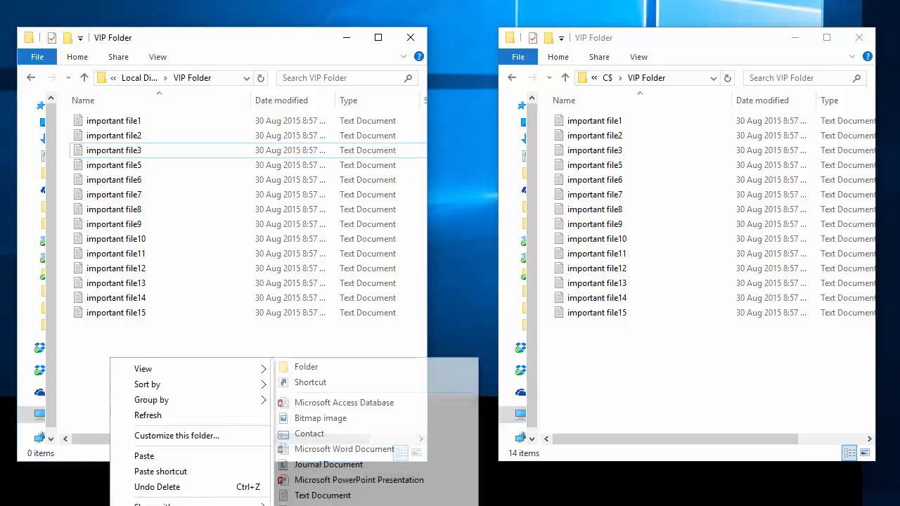
left_click(323, 495)
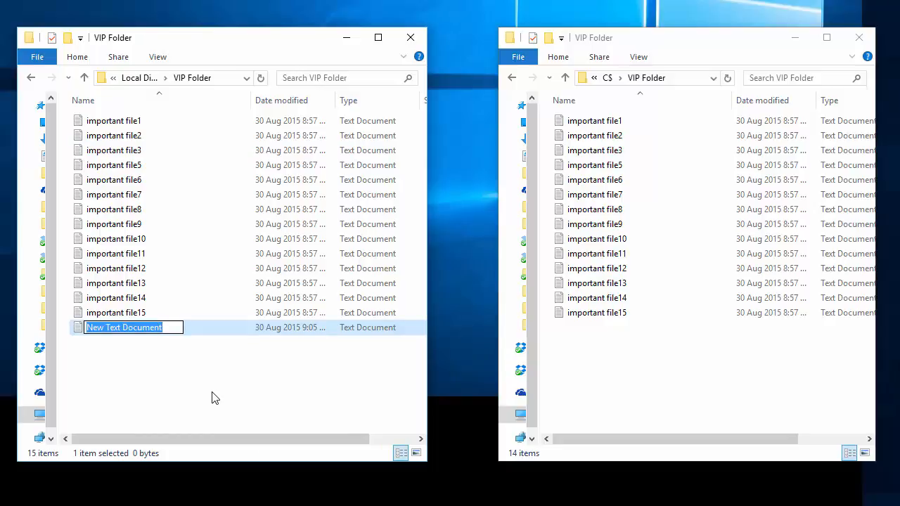
type("new file")
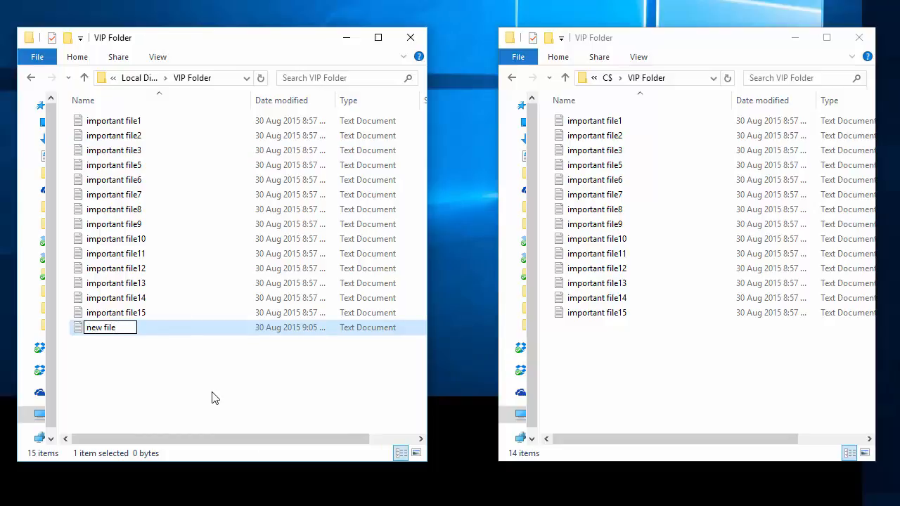
key("Return")
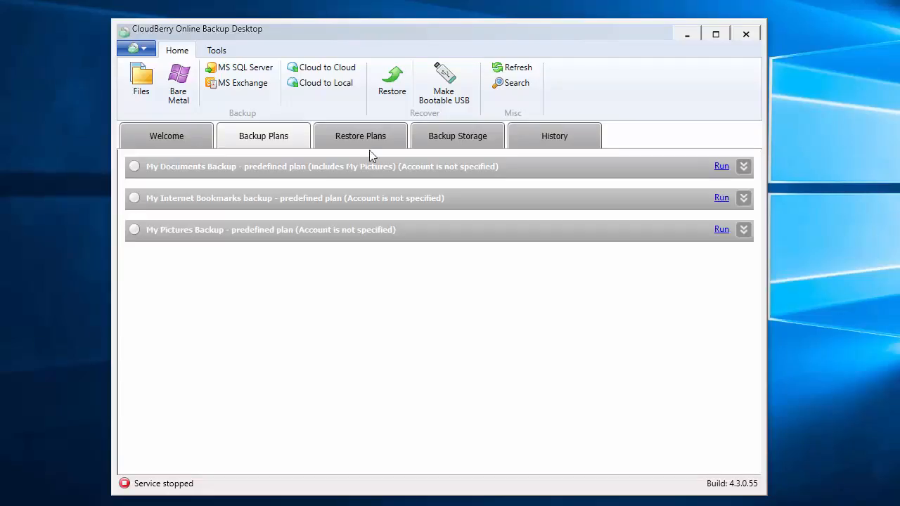
Step: In CloudBerry Online Backup Desktop, add an Azure storage account with display name "Azure Storage" and account "vipstoredemo"
left_click(144, 52)
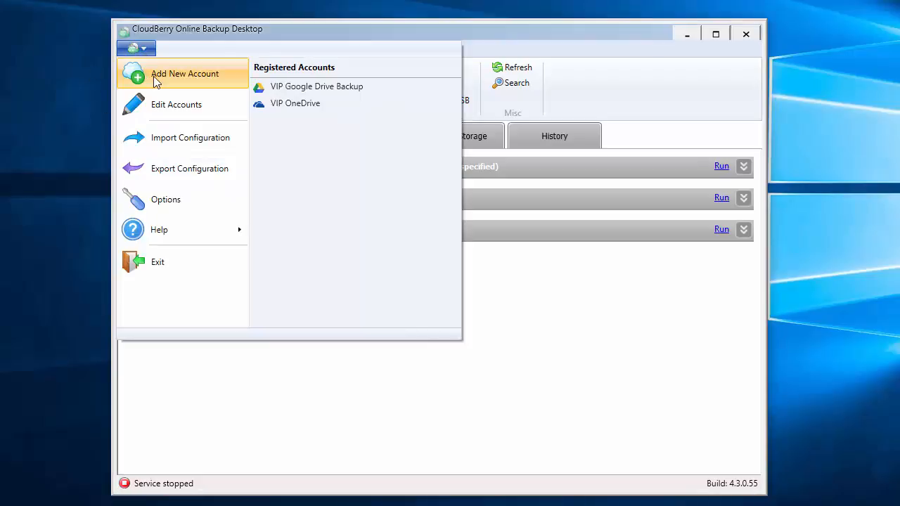
left_click(155, 74)
left_click(427, 134)
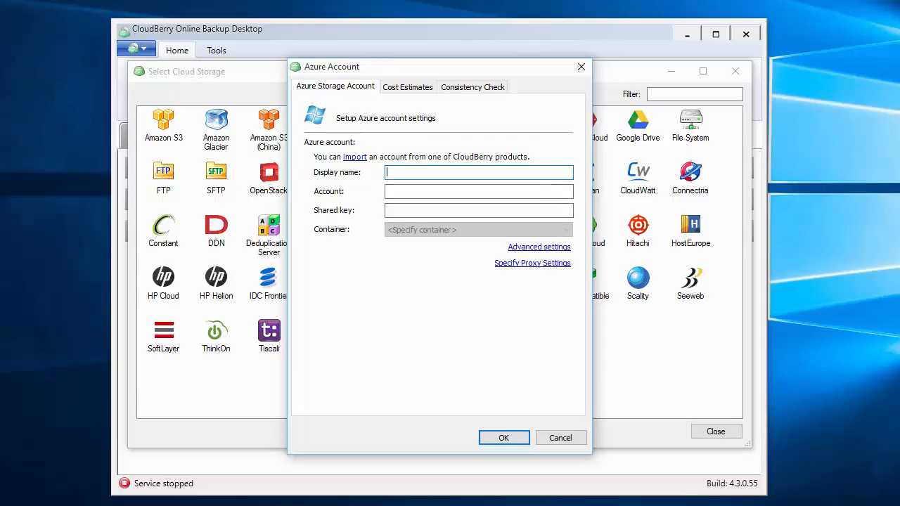
type("Azure Storage")
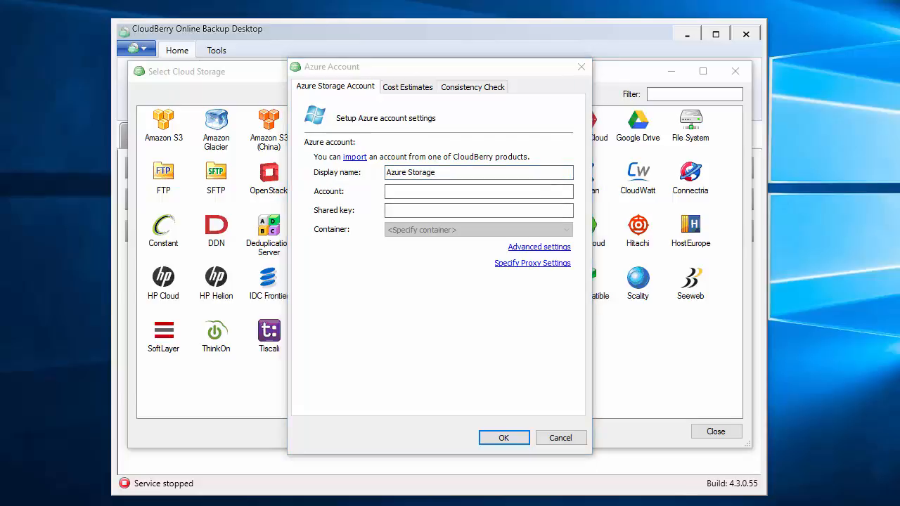
key("Tab")
type("vipstoredemo")
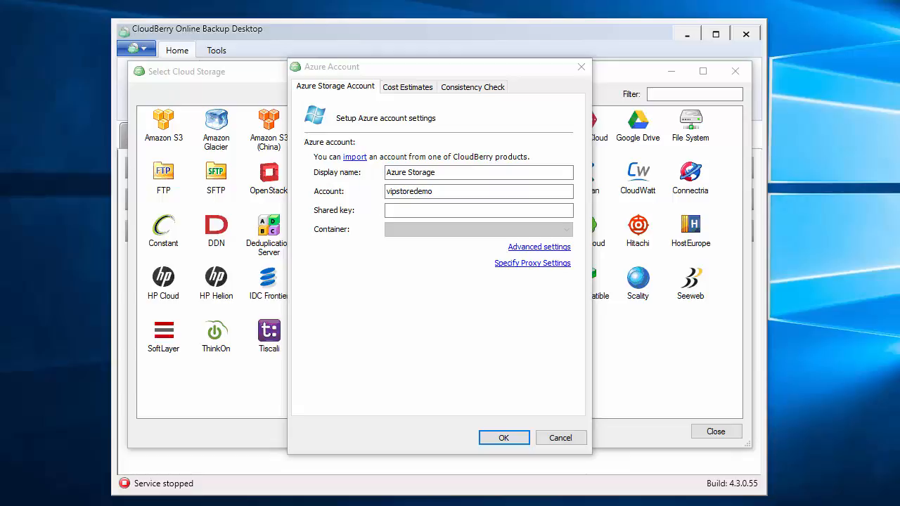
Step: Get the access key of the vipstoredemo storage account from the Microsoft Azure portal and paste it as the Azure account's shared key
key("ctrl+v")
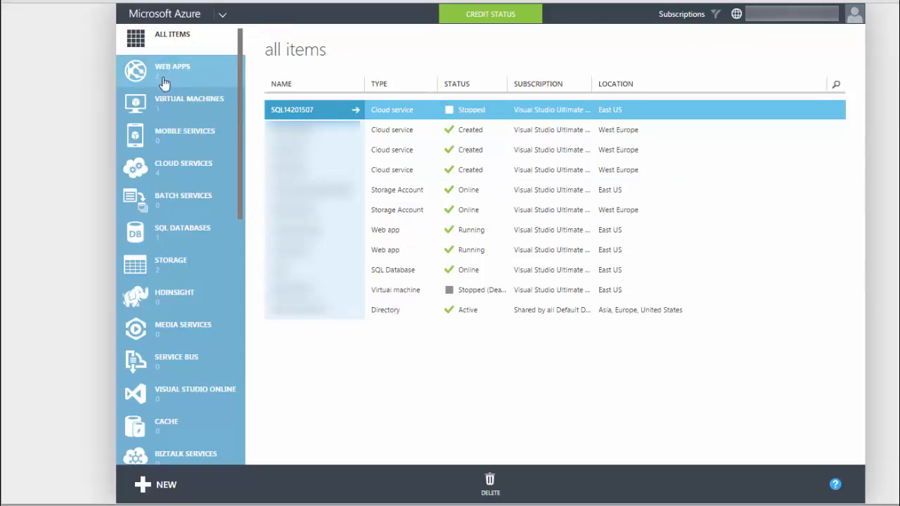
left_click(177, 270)
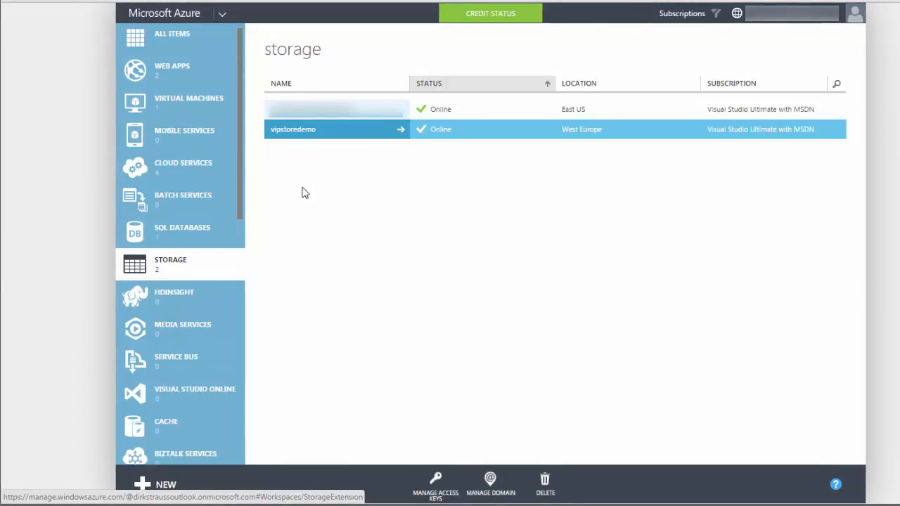
left_click(292, 130)
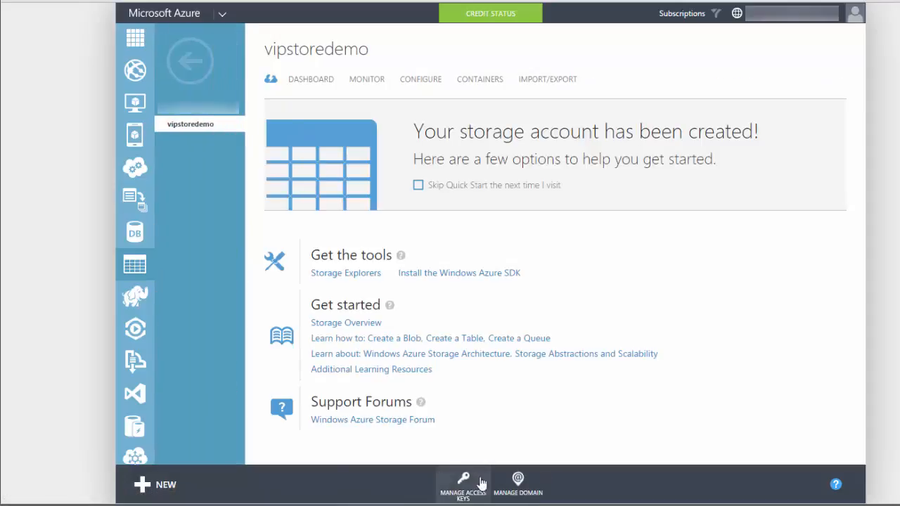
left_click(463, 488)
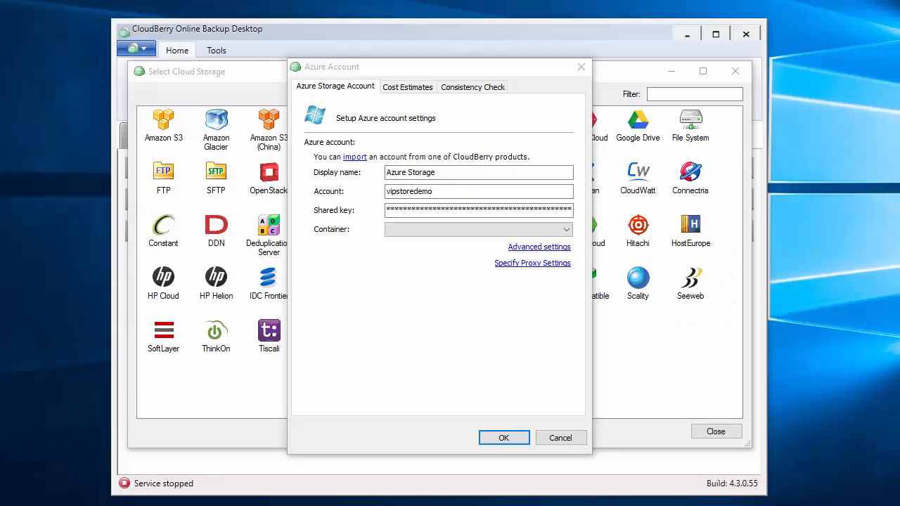
Step: Create a new container with the suggested name and no public read access, and save the Azure account
key("Down")
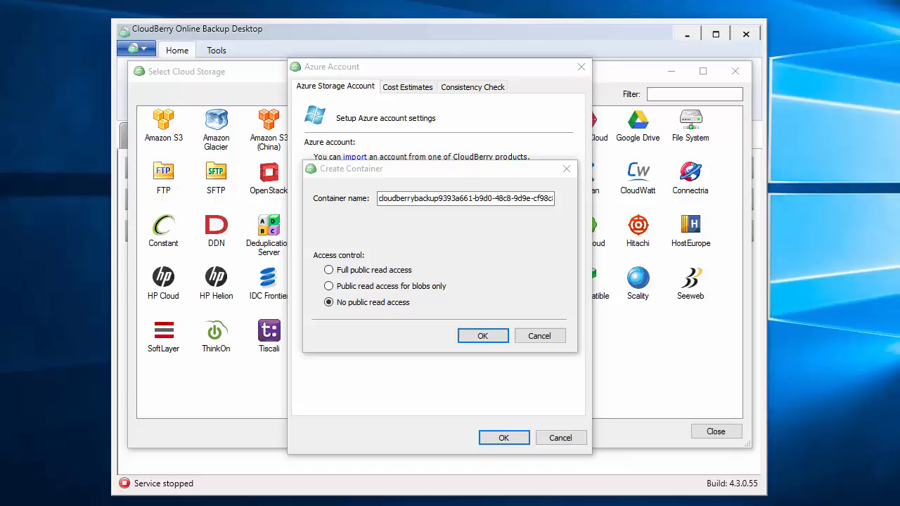
key("Return")
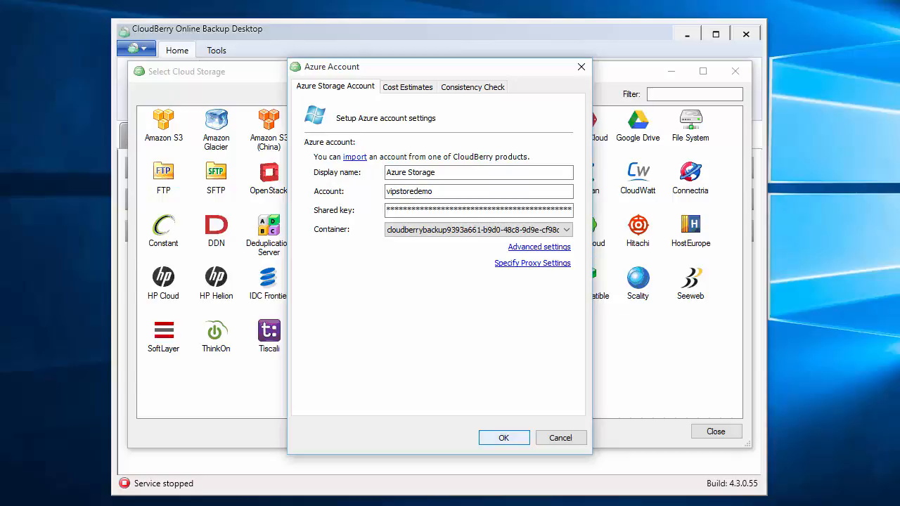
key("Return")
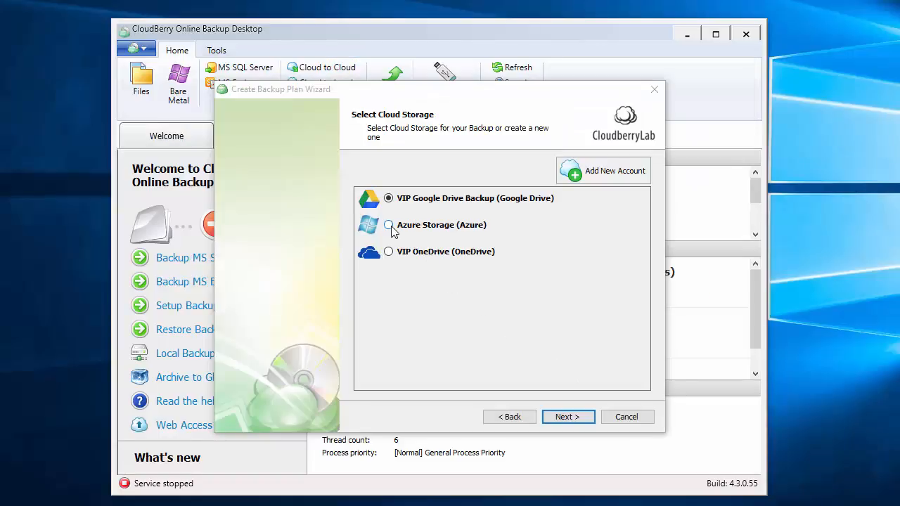
Step: In the new backup plan, choose Azure Storage as the cloud storage and C:\VIP Folder as the backup source
left_click(389, 225)
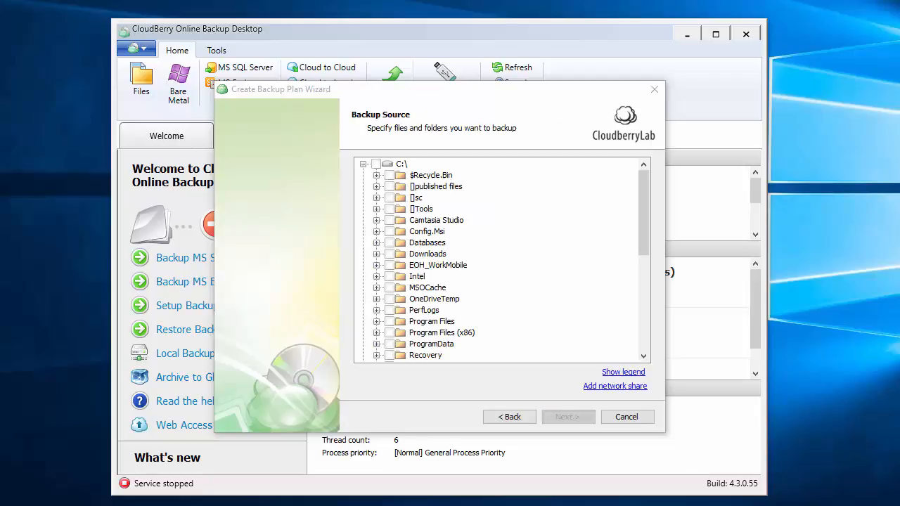
scroll(533, 283, "down", 2)
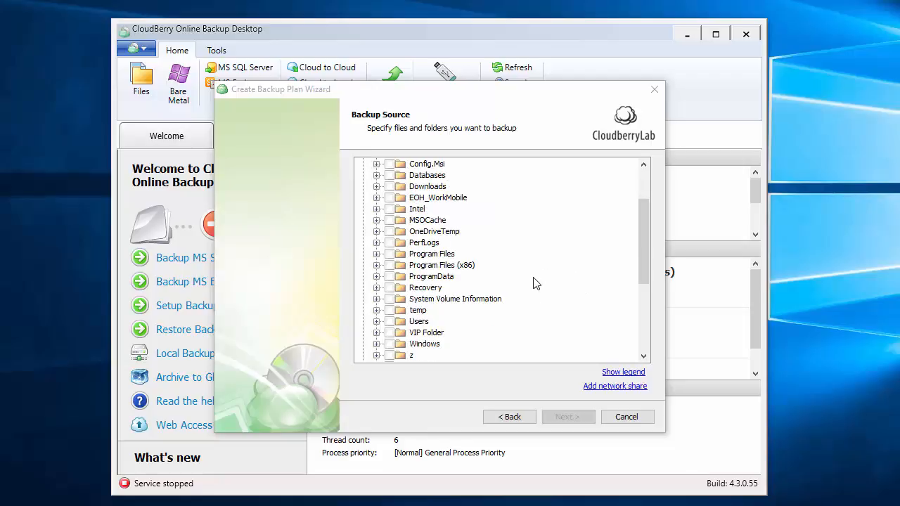
left_click(390, 334)
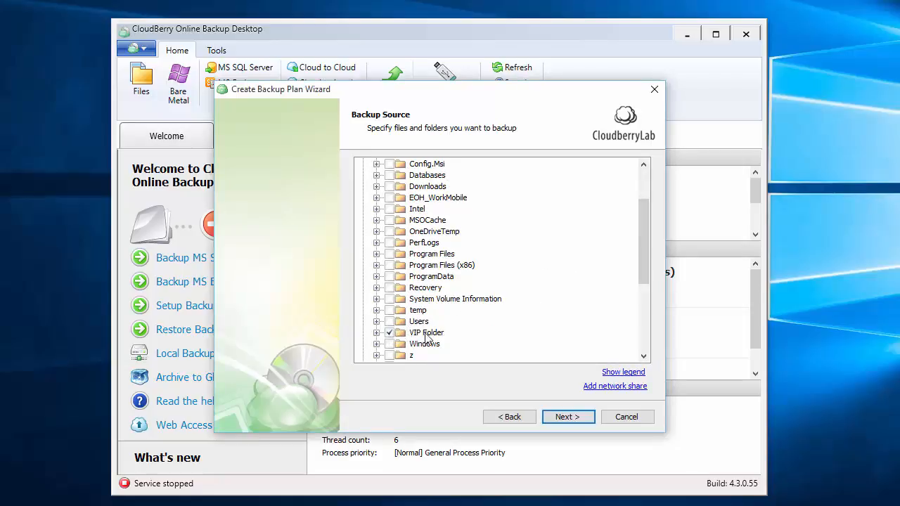
left_click(582, 417)
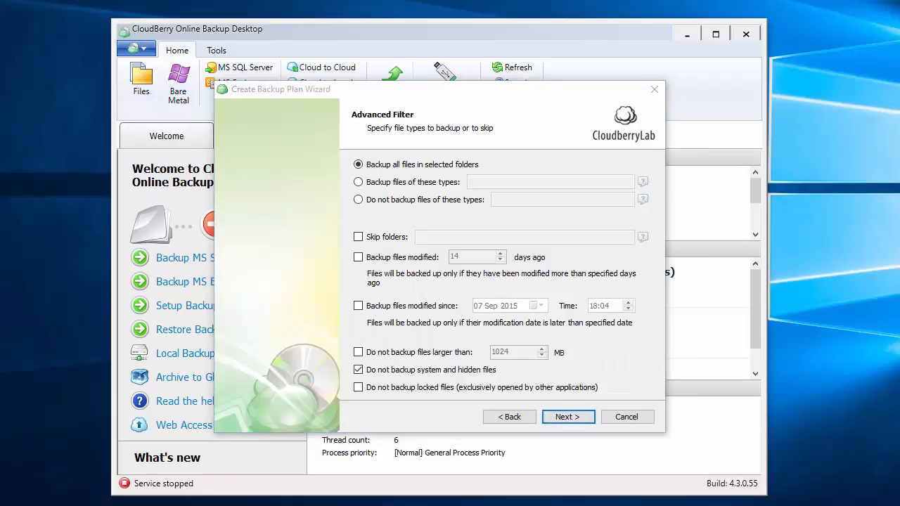